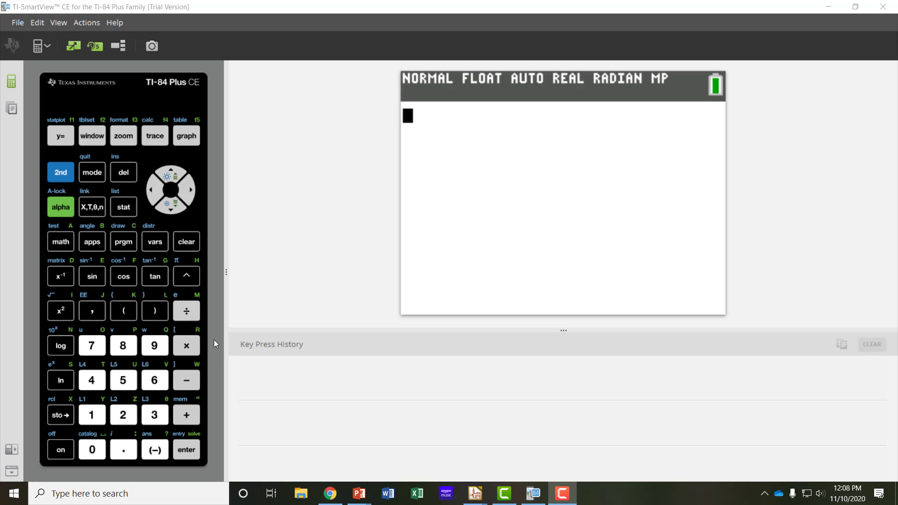
Evaluate 12/890 on the home screen to get 0.0134831461, then bring up MODE
click(92, 416)
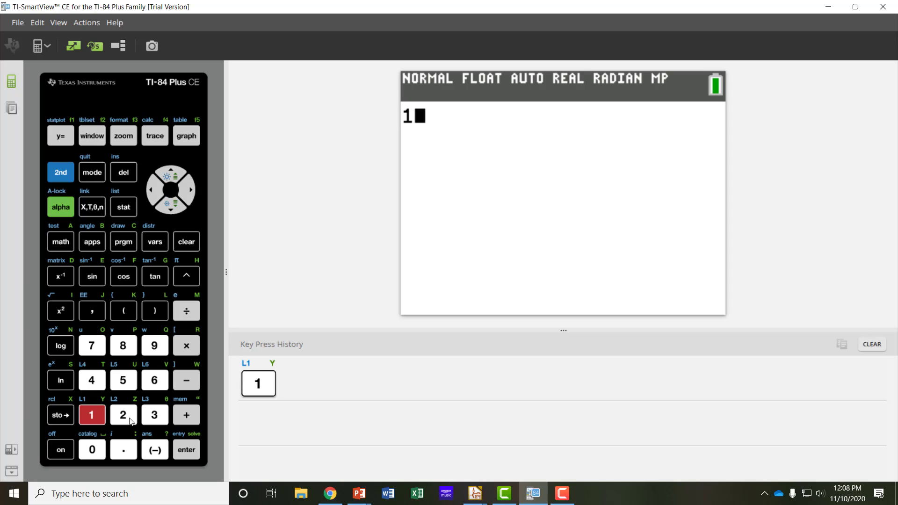
click(123, 415)
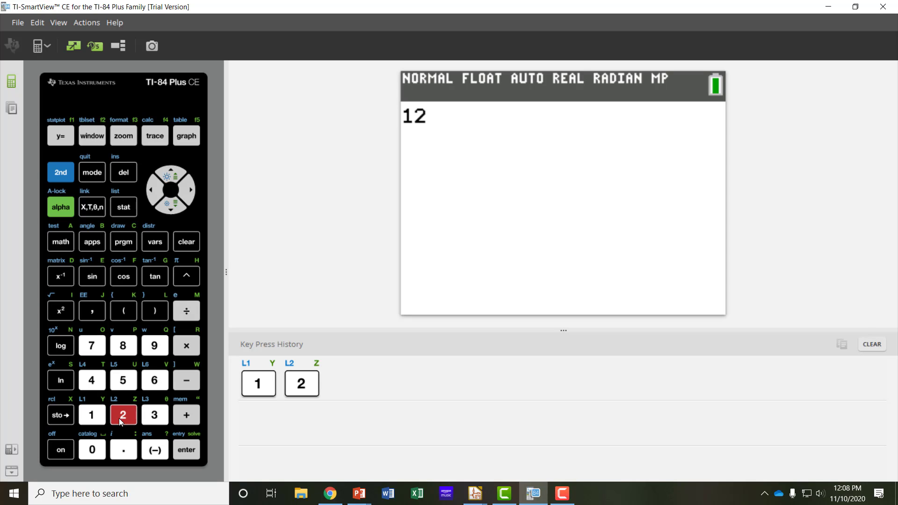
click(188, 310)
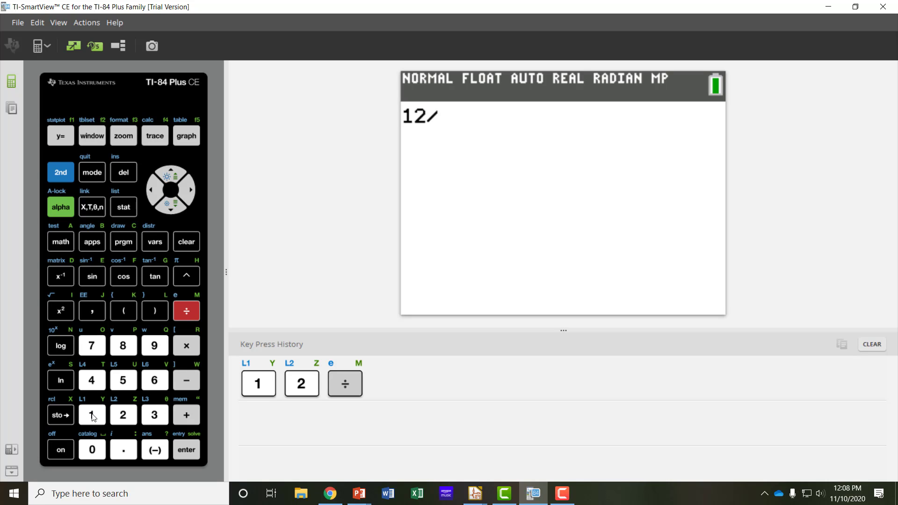
click(128, 347)
click(154, 346)
click(96, 450)
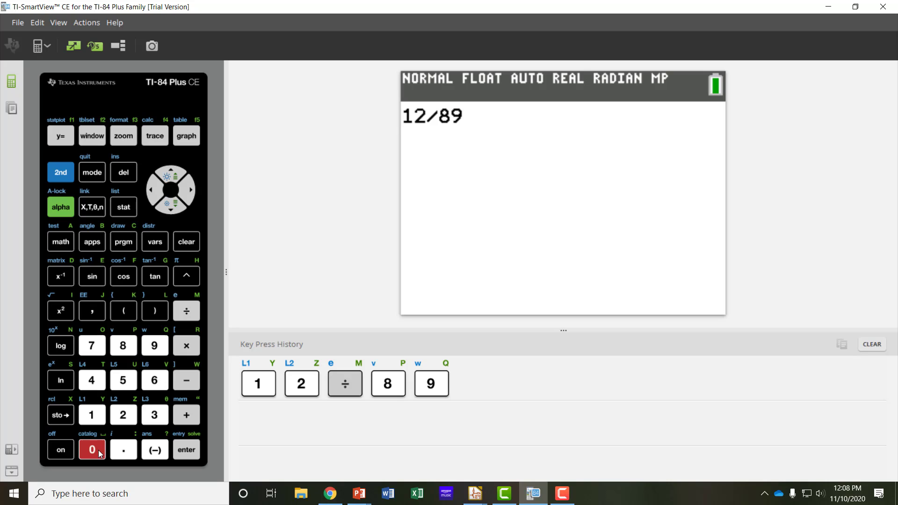
click(187, 452)
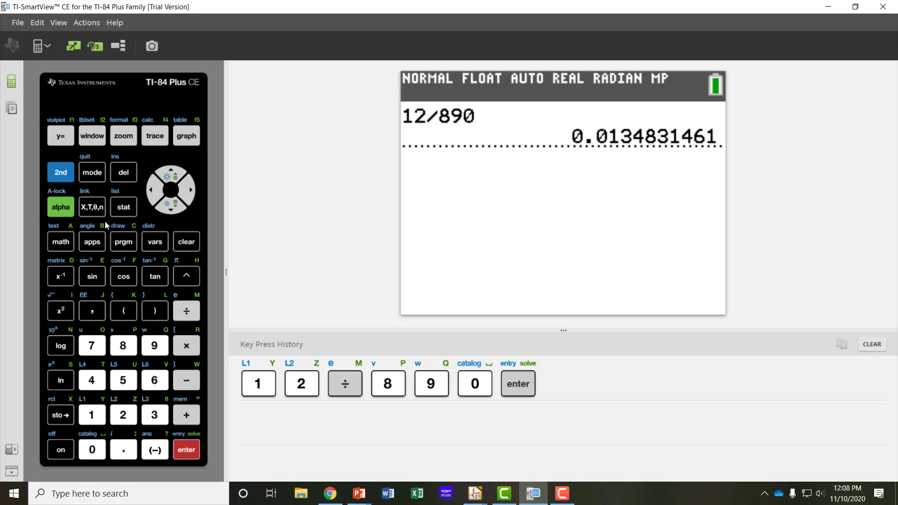
click(91, 173)
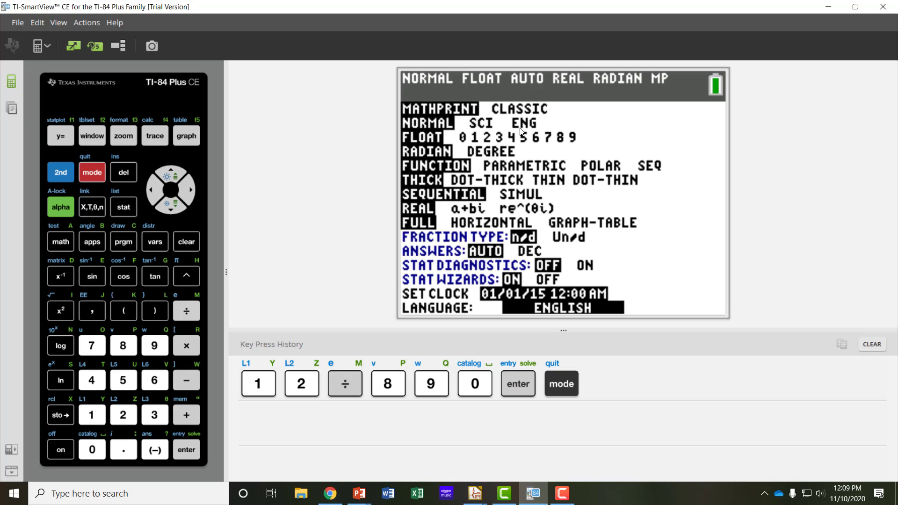
Select SCI notation in the mode settings and clear back to the home screen
click(189, 188)
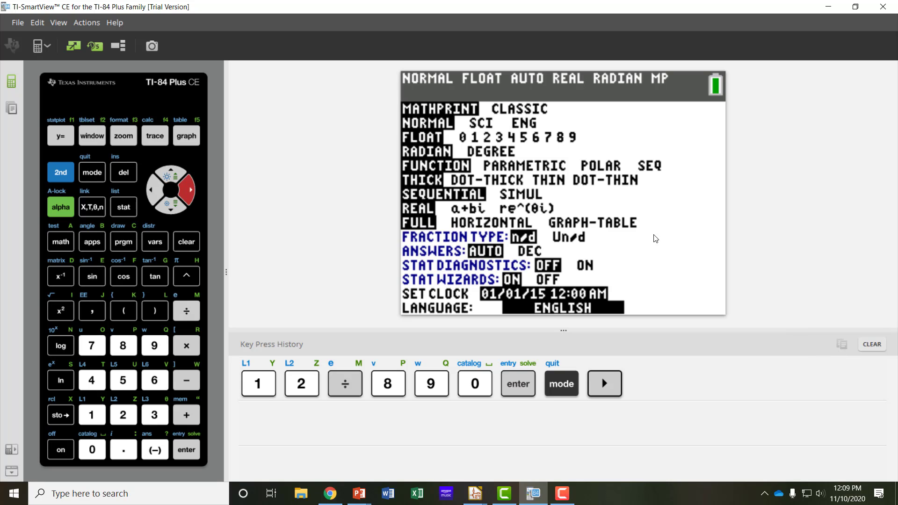
click(184, 454)
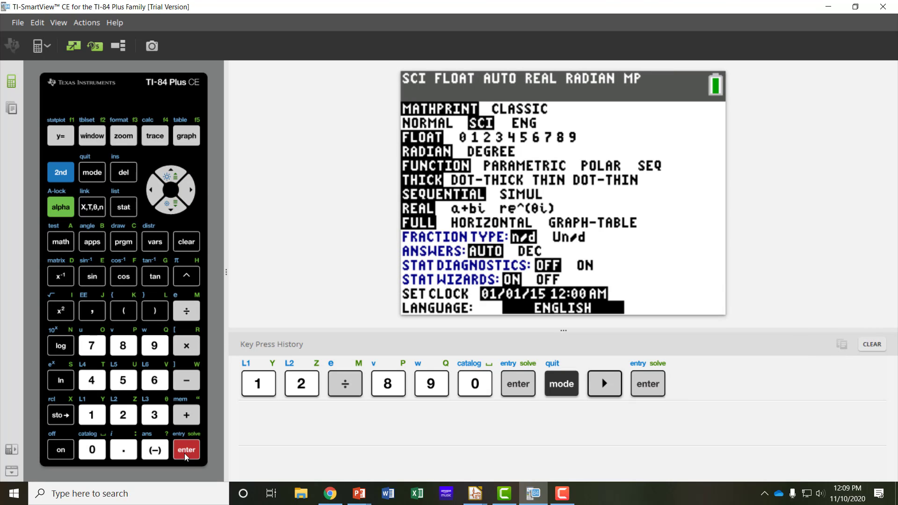
click(187, 241)
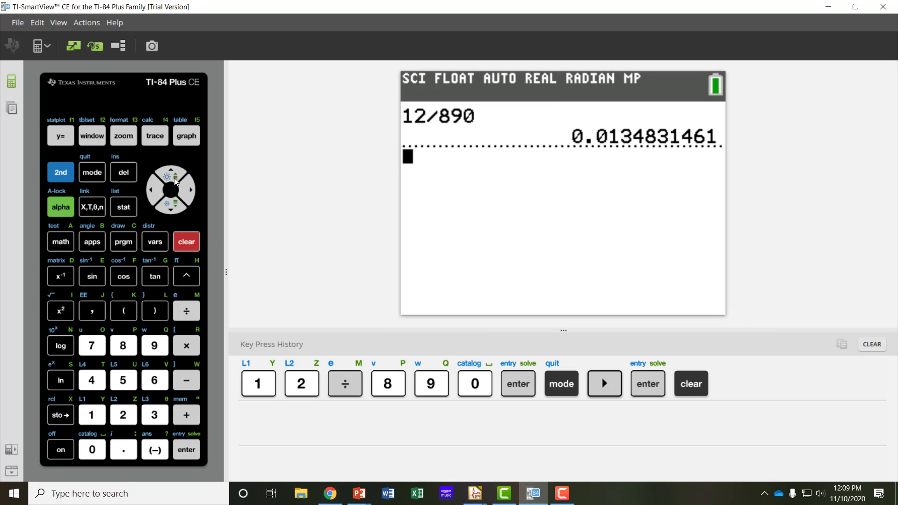
Re-evaluate 12/890 in SCI mode, showing 1.348314607E-2
click(99, 411)
click(120, 414)
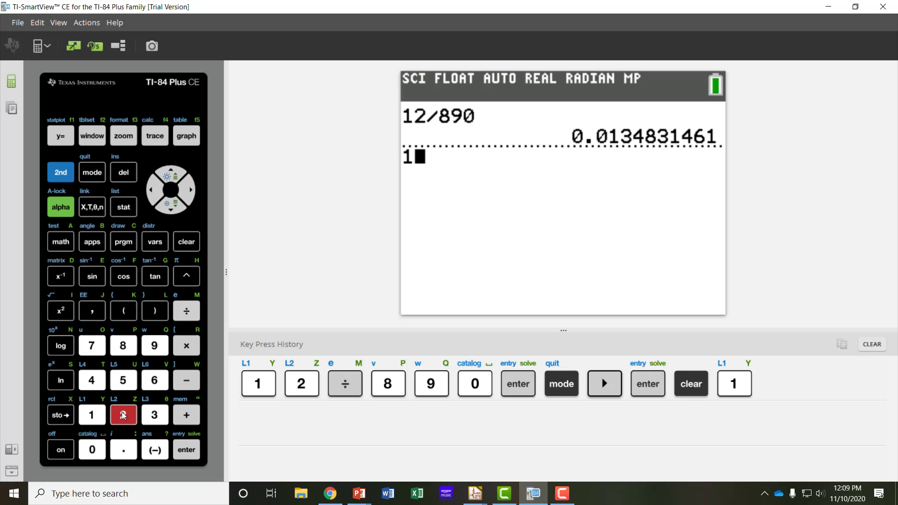
click(186, 311)
click(123, 345)
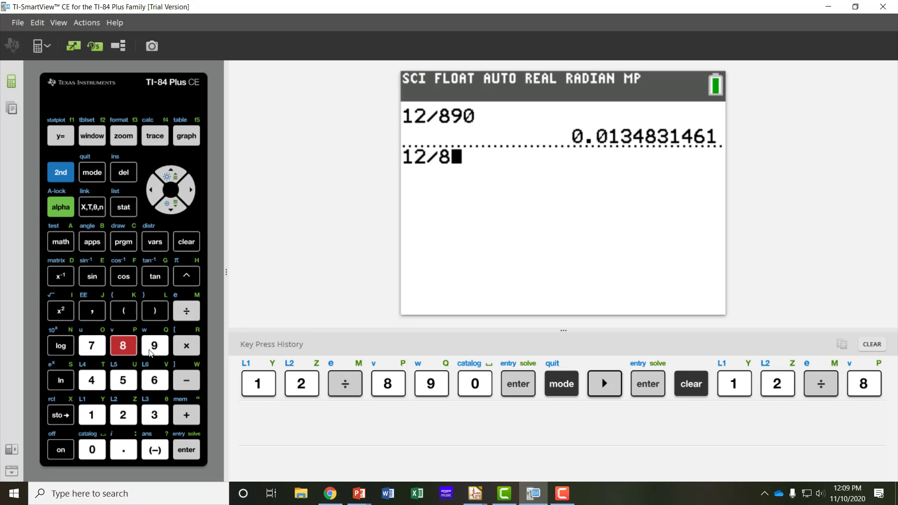
click(155, 345)
click(93, 450)
click(186, 450)
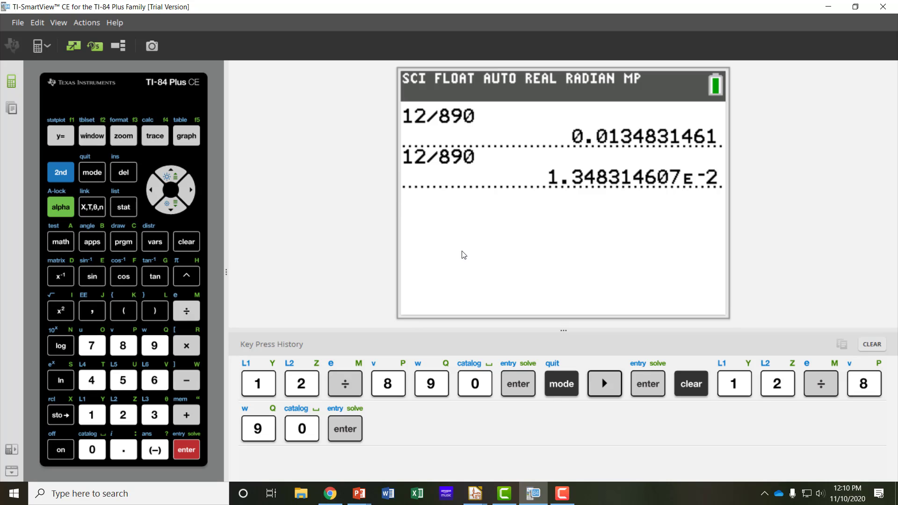
In MODE, move the notation choice two places to ENG, apply it, and return home
click(92, 172)
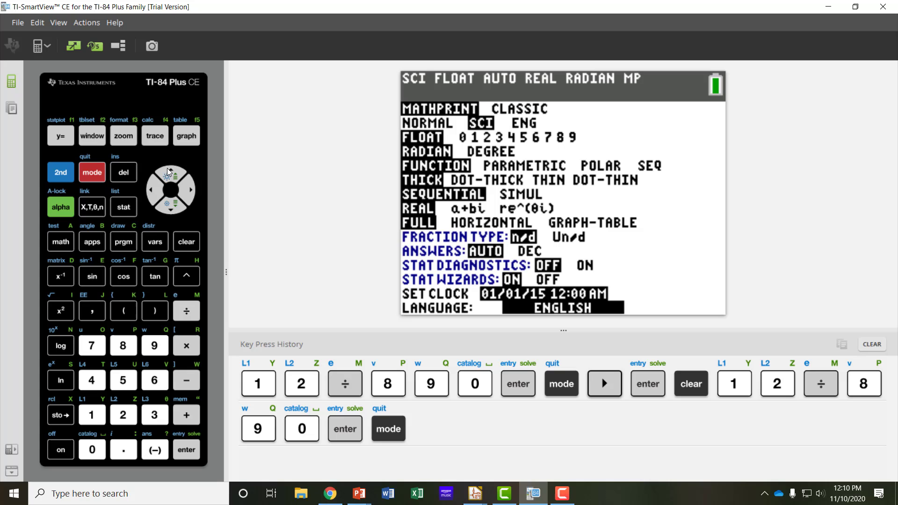
click(189, 189)
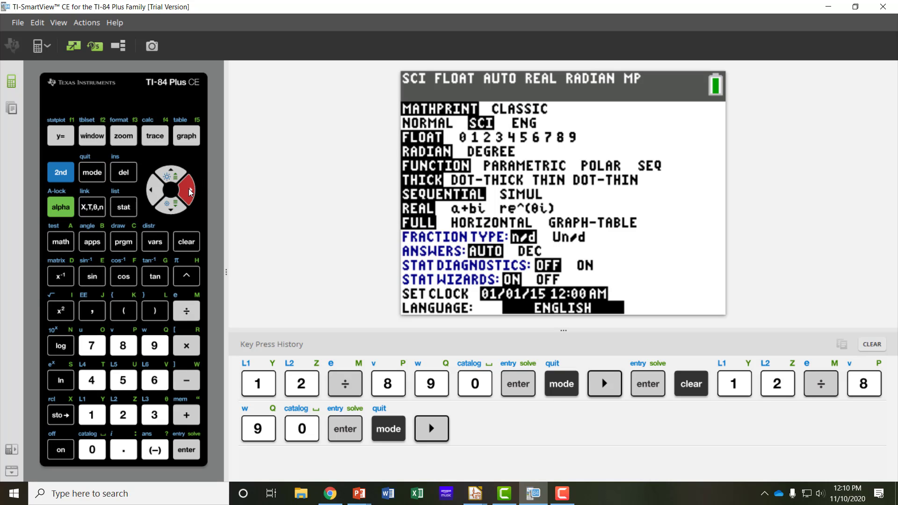
click(189, 188)
click(183, 450)
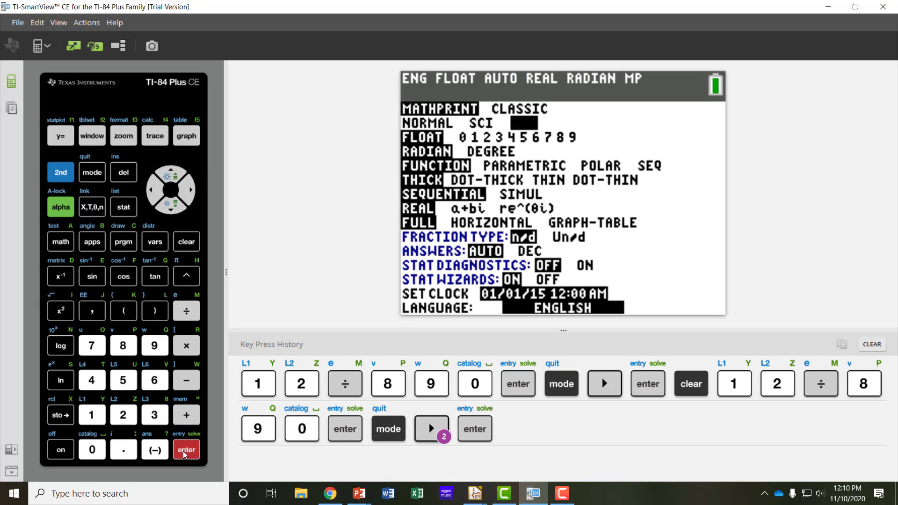
click(184, 242)
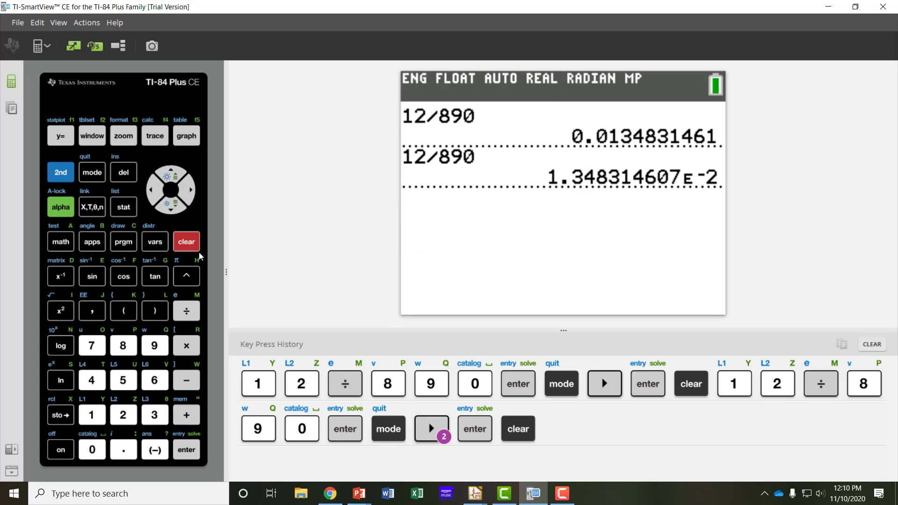
Enter 12/890 once more, now displayed as 13.48314607E-3
click(89, 417)
click(119, 416)
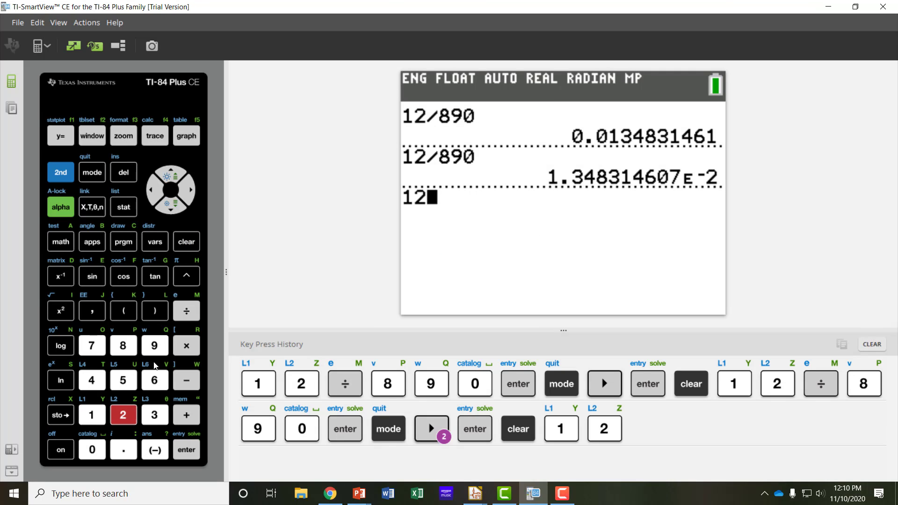
click(186, 310)
click(123, 347)
click(158, 348)
click(94, 449)
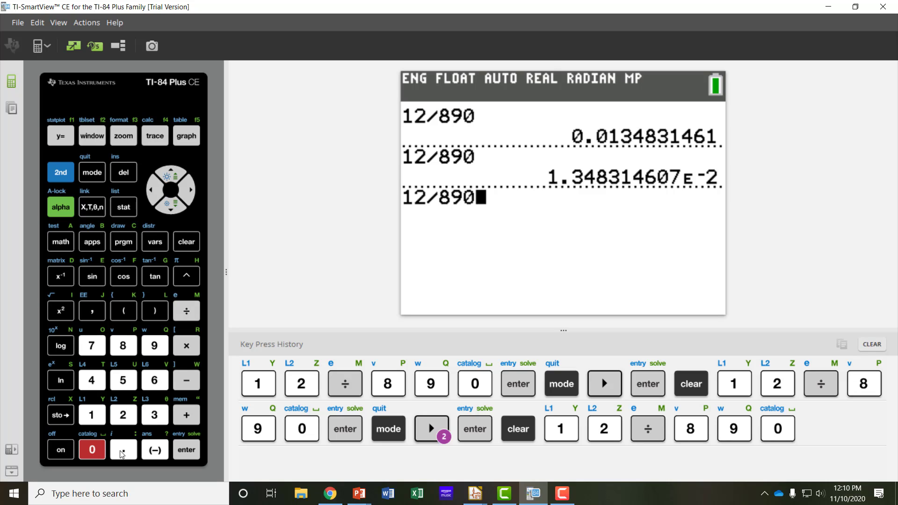
click(186, 451)
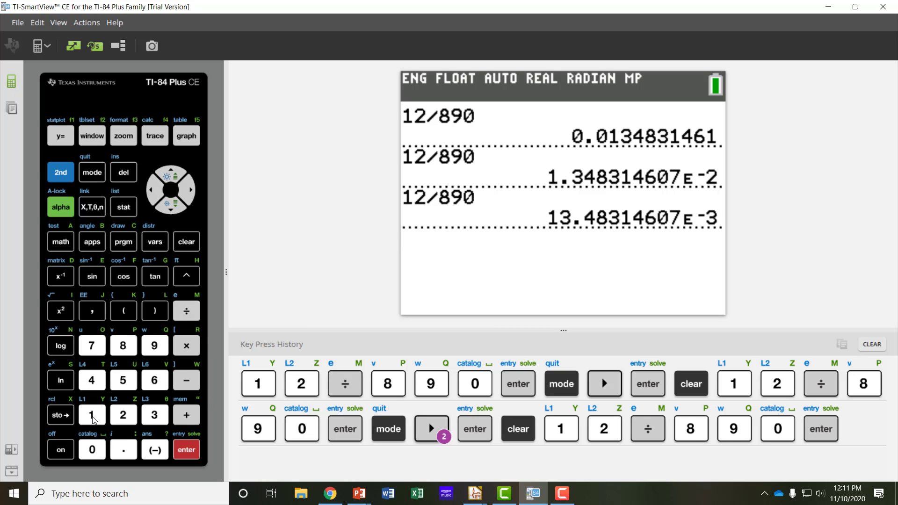
Compute 9/2.6E-3, using the EE exponent key, giving 3.461538462E3
click(157, 348)
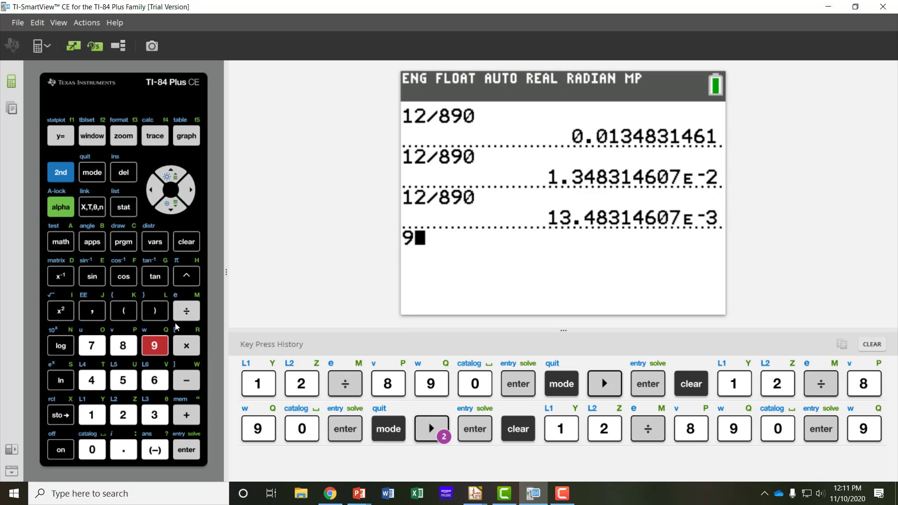
click(186, 311)
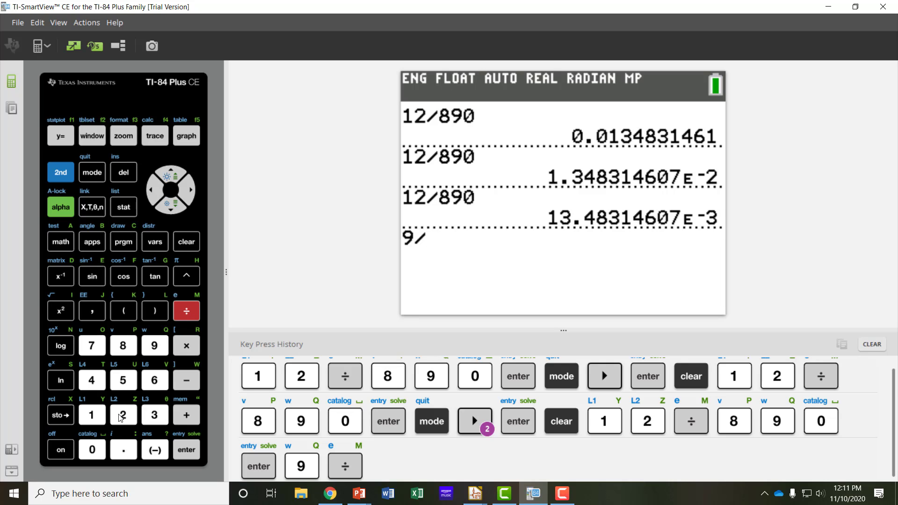
click(120, 418)
click(124, 442)
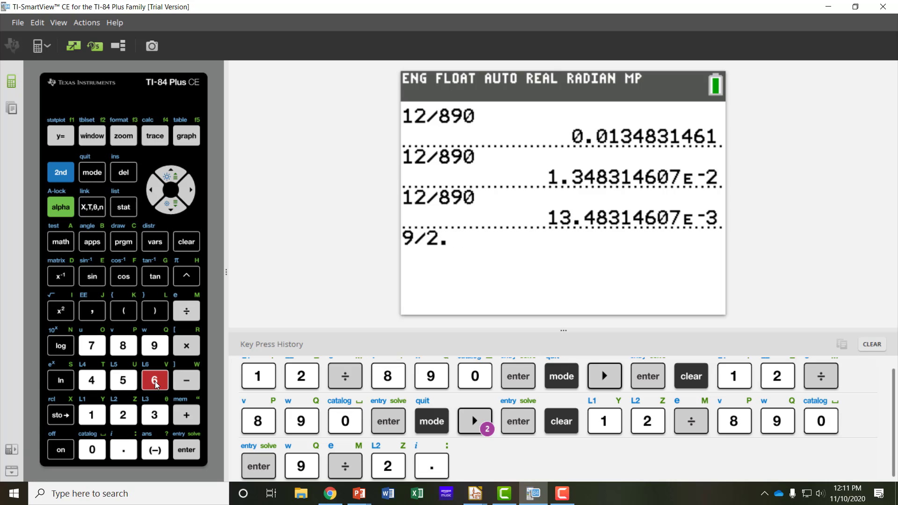
click(155, 382)
click(61, 173)
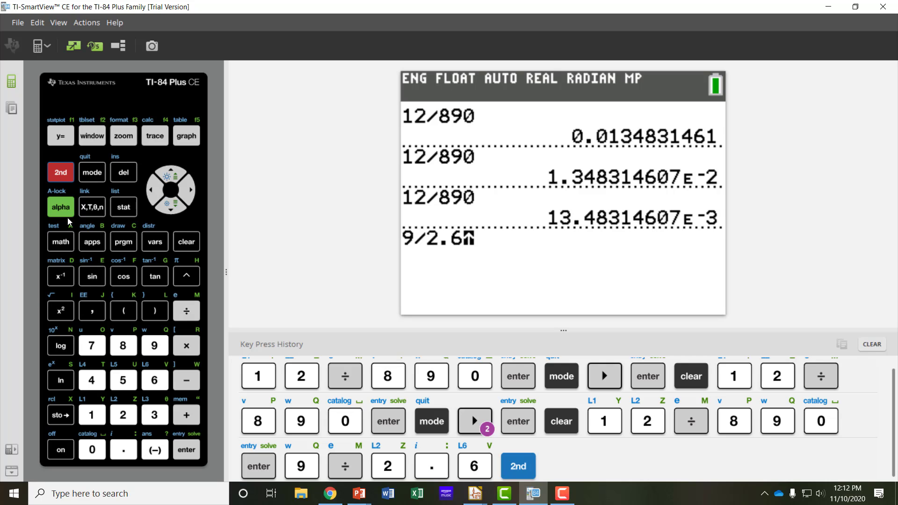
click(91, 312)
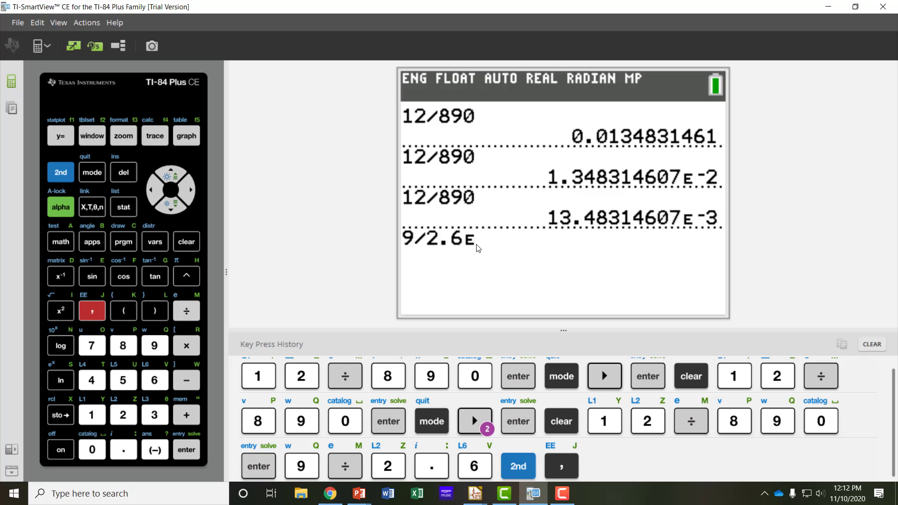
click(155, 450)
click(156, 415)
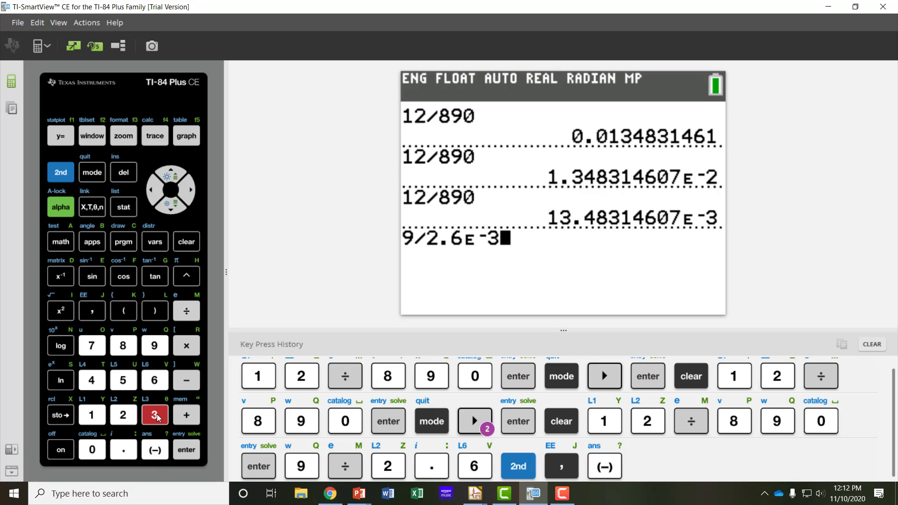
click(188, 450)
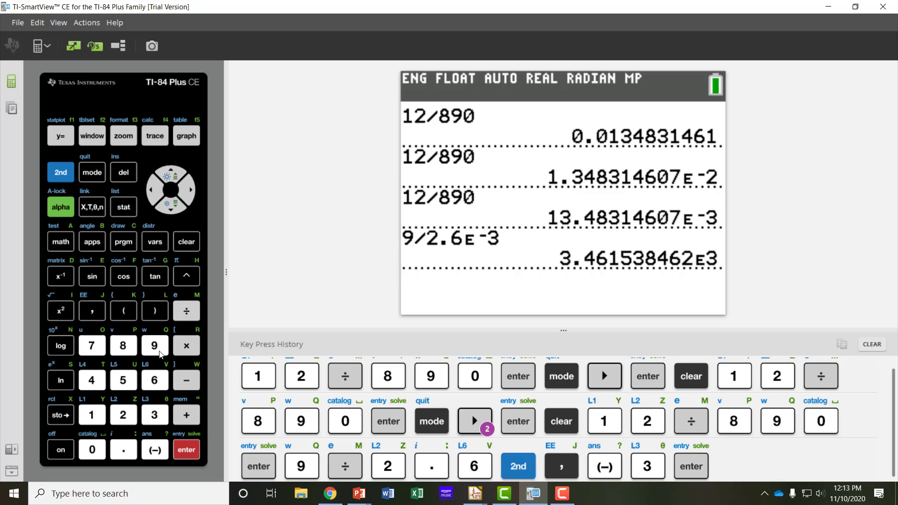
Compute 5/1.75E-3, using the EE exponent key, giving 2.857142857E3
click(124, 384)
click(183, 314)
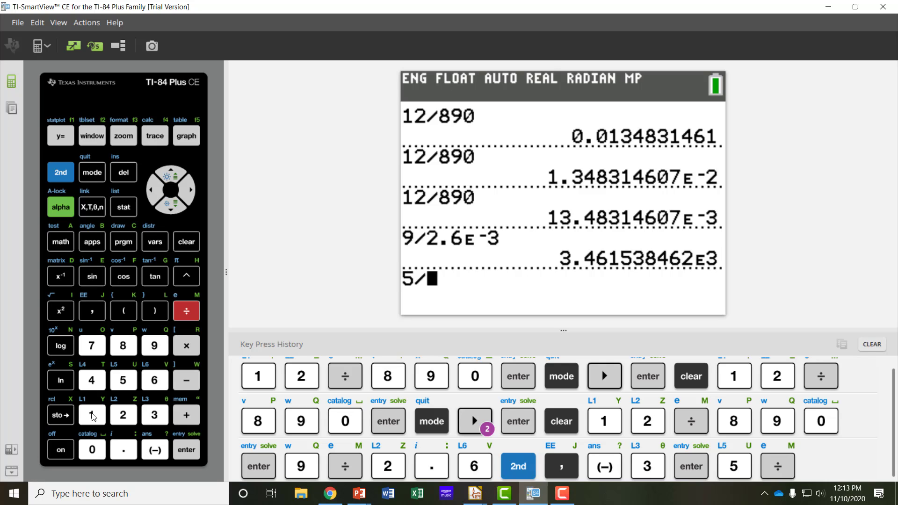
click(93, 417)
click(124, 449)
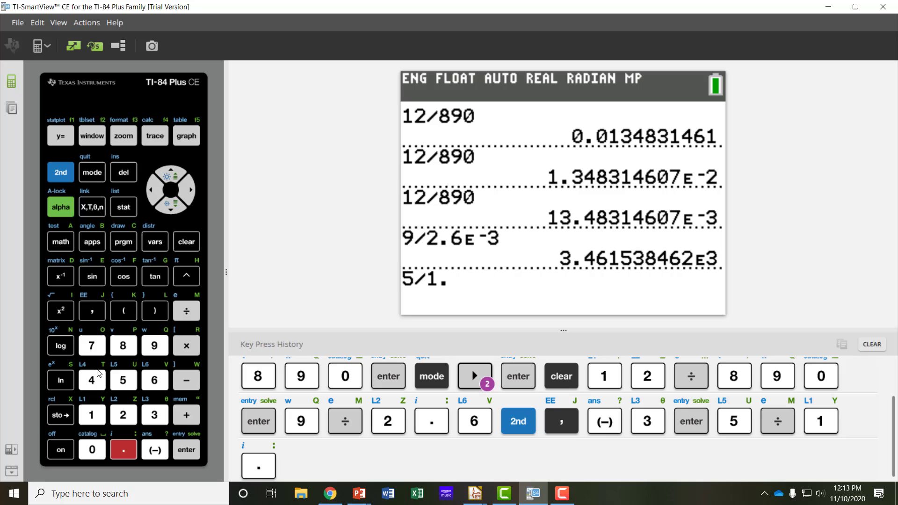
click(96, 352)
click(123, 380)
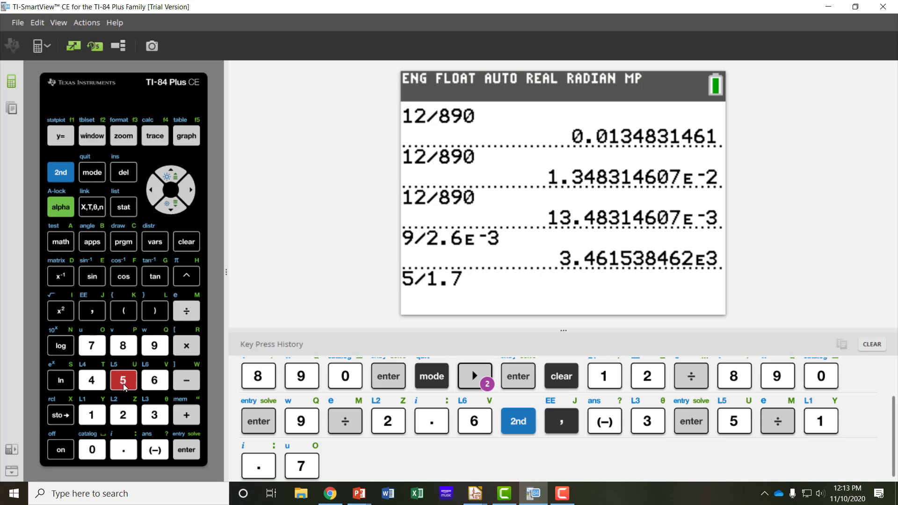
click(60, 174)
click(86, 311)
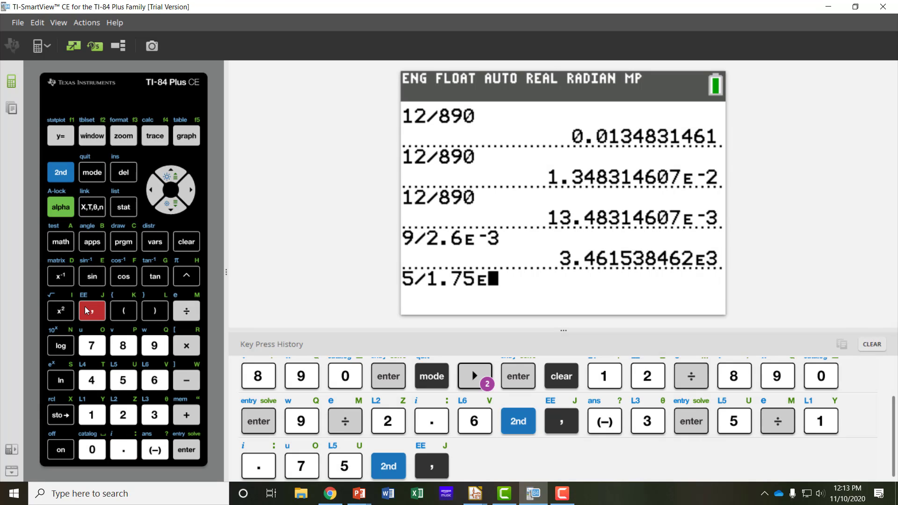
click(157, 450)
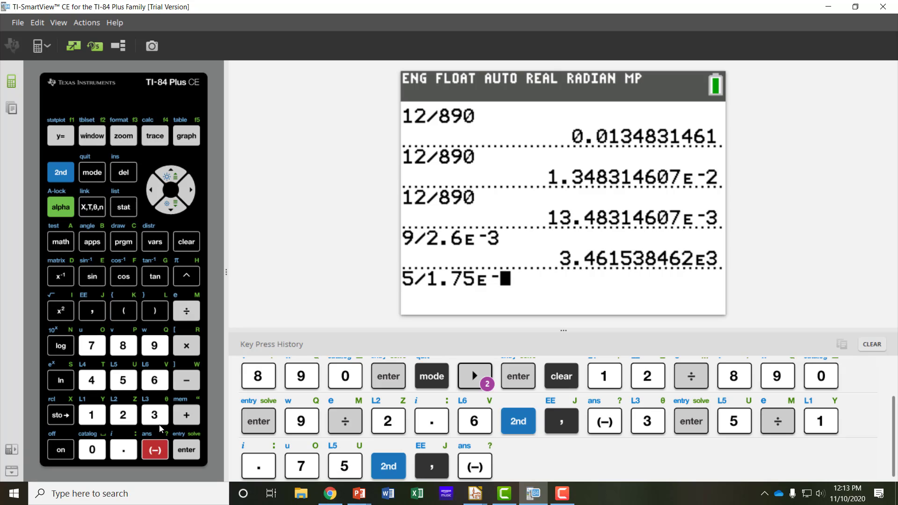
click(155, 416)
click(186, 452)
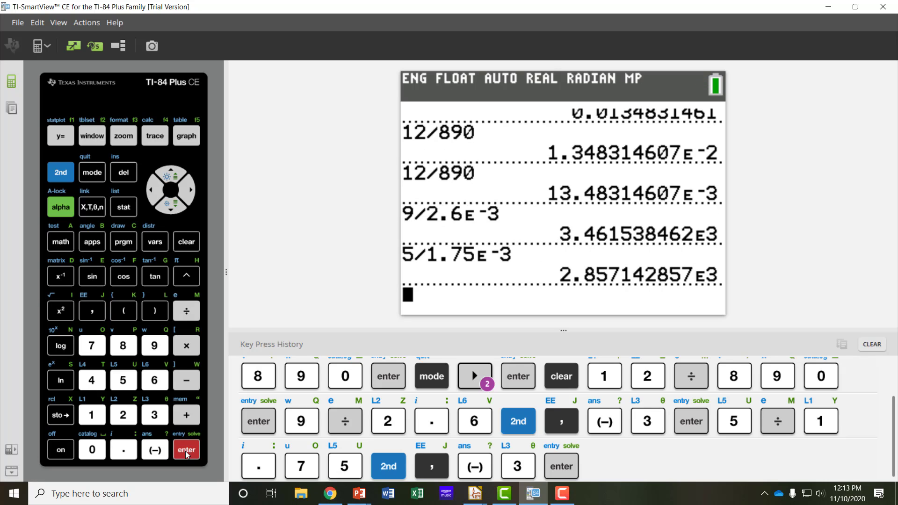